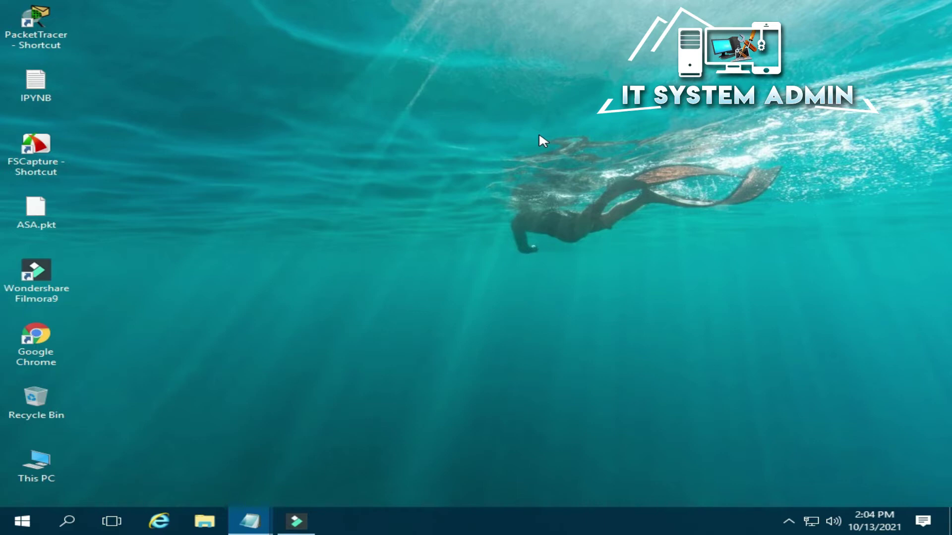
- Launch Google Chrome from its desktop shortcut
left_click(539, 136)
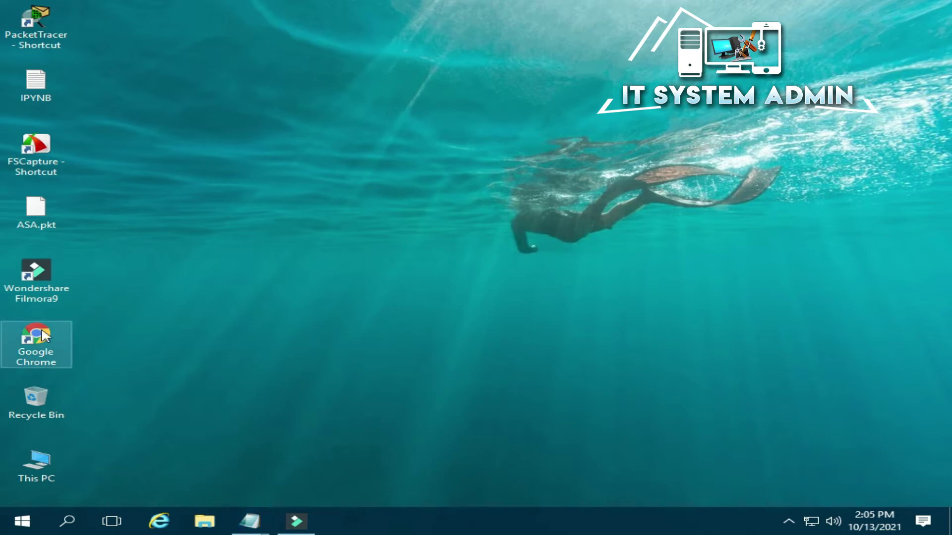
right_click(42, 337)
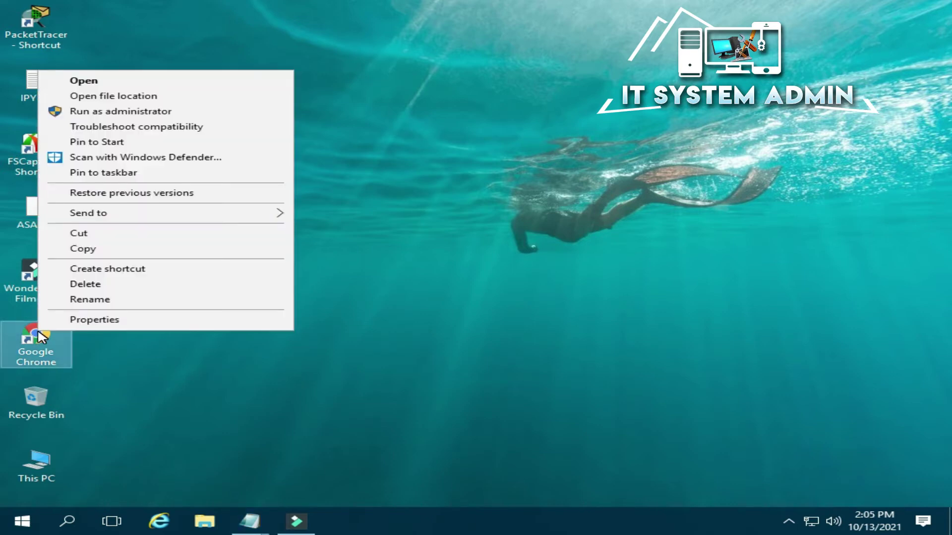
left_click(119, 81)
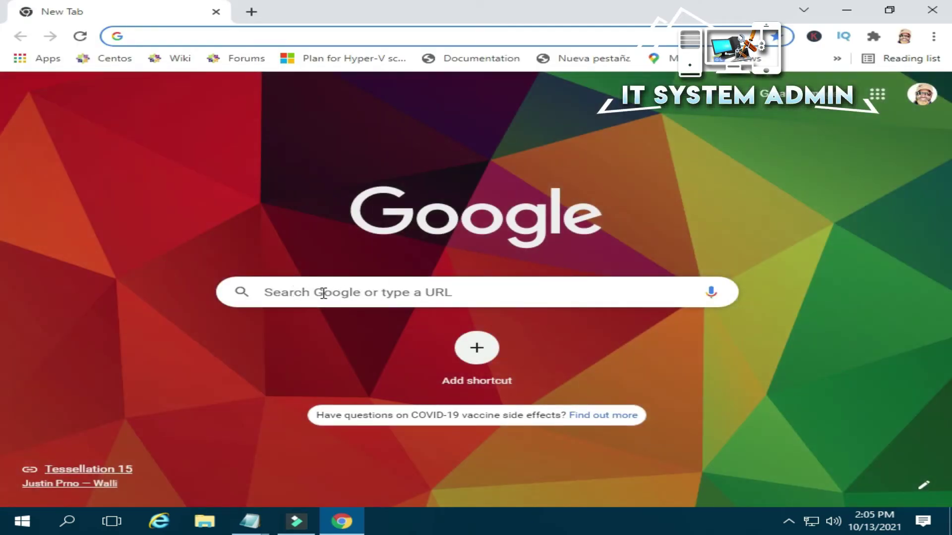
- Search Google for 'convert txt to ipynb'
left_click(323, 293)
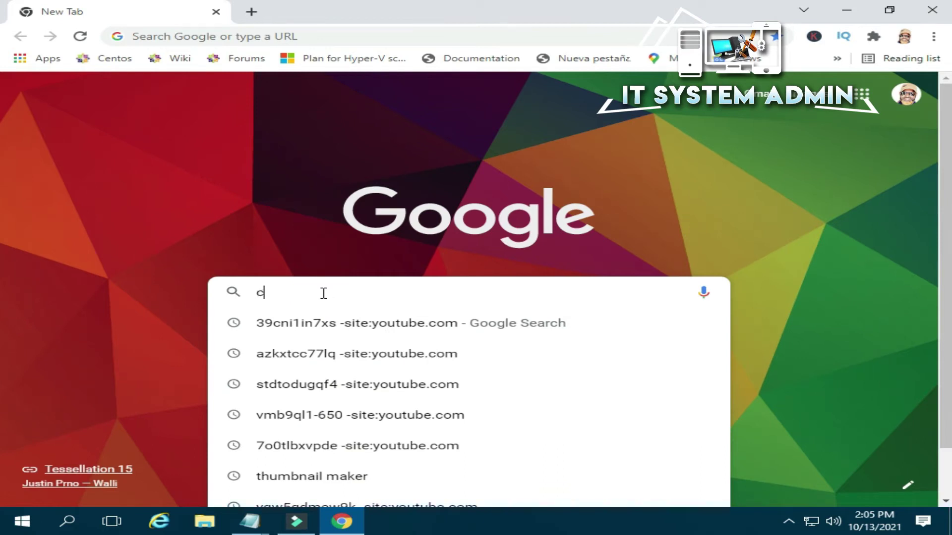
type("con")
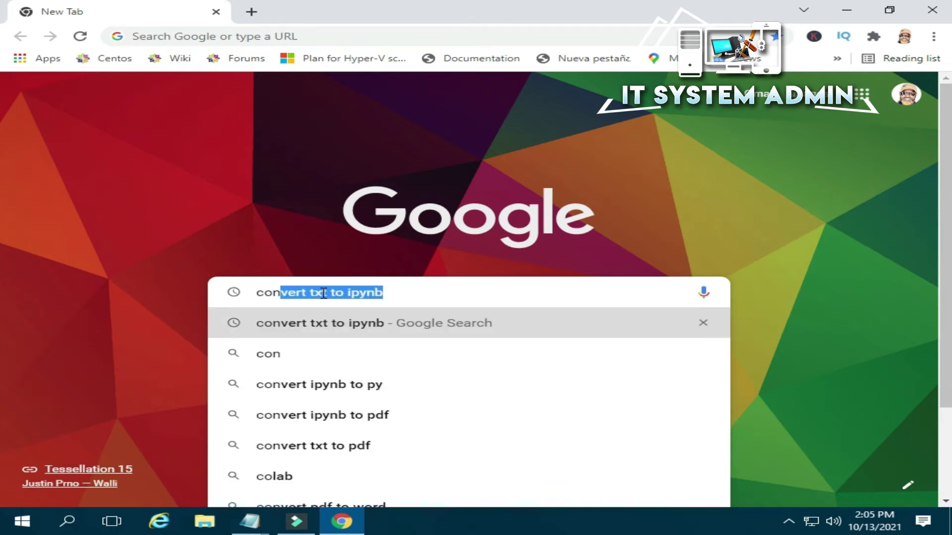
type("vert")
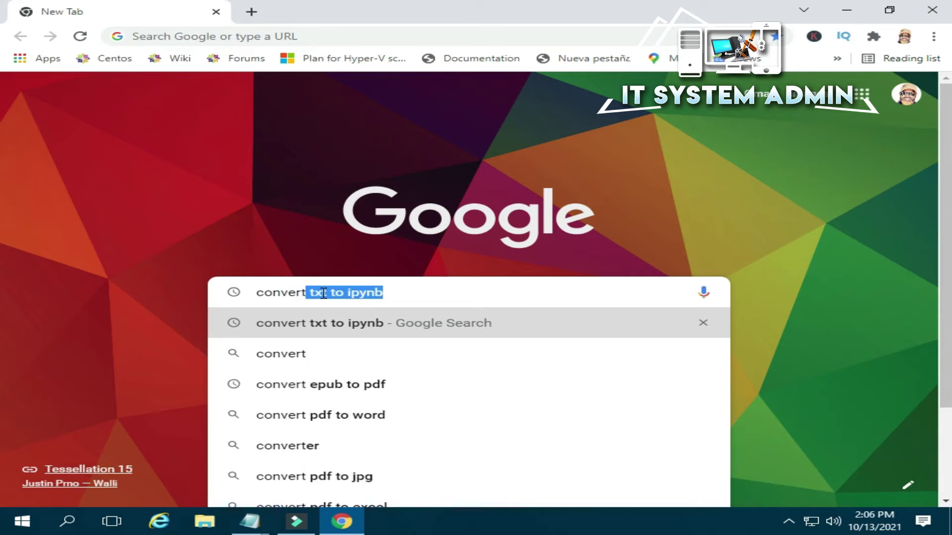
key("Right")
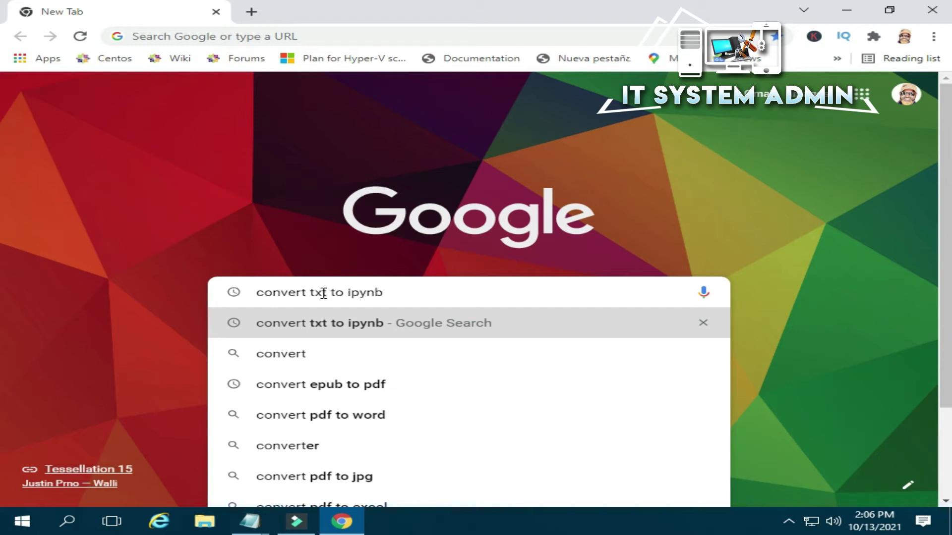
key("Return")
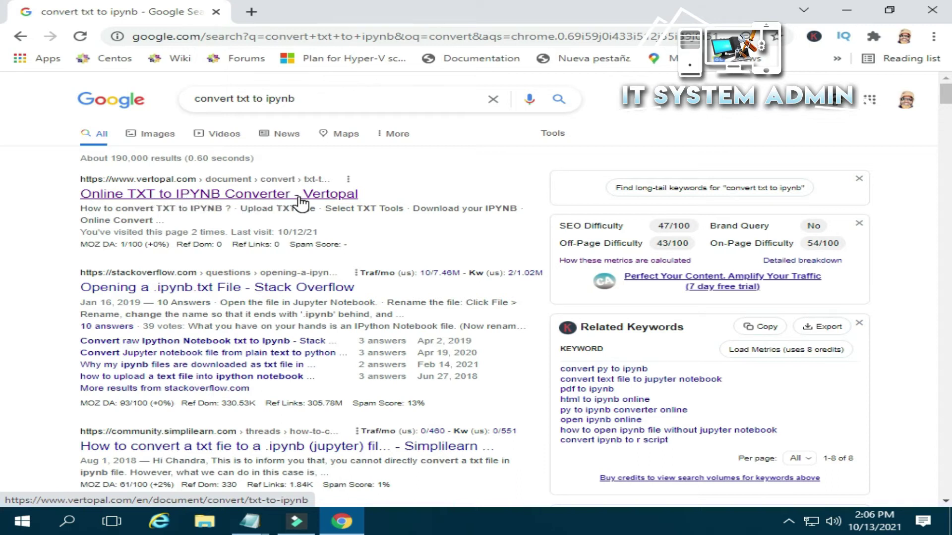
- Open the 'Online TXT to IPYNB Converter - Vertopal' result and scroll to Choose File
left_click(215, 198)
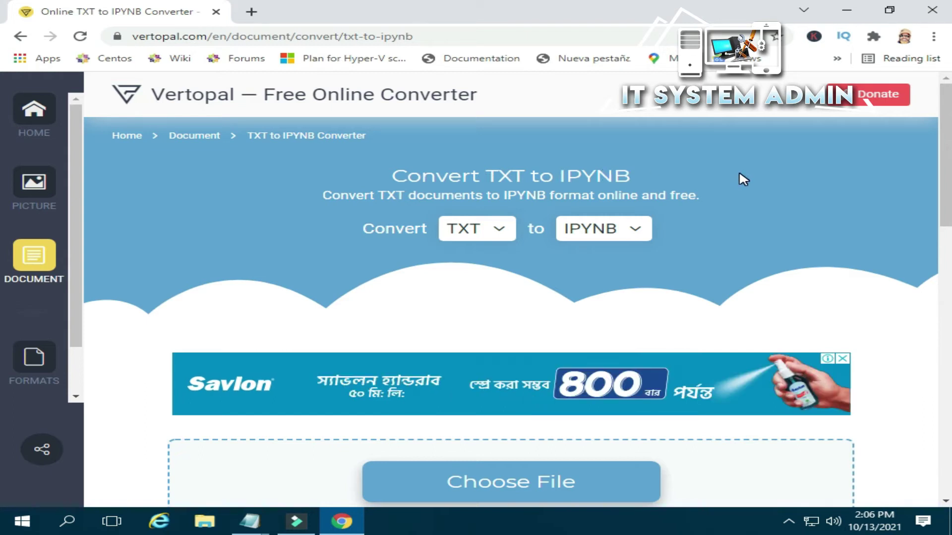
scroll(743, 180, "down", 4)
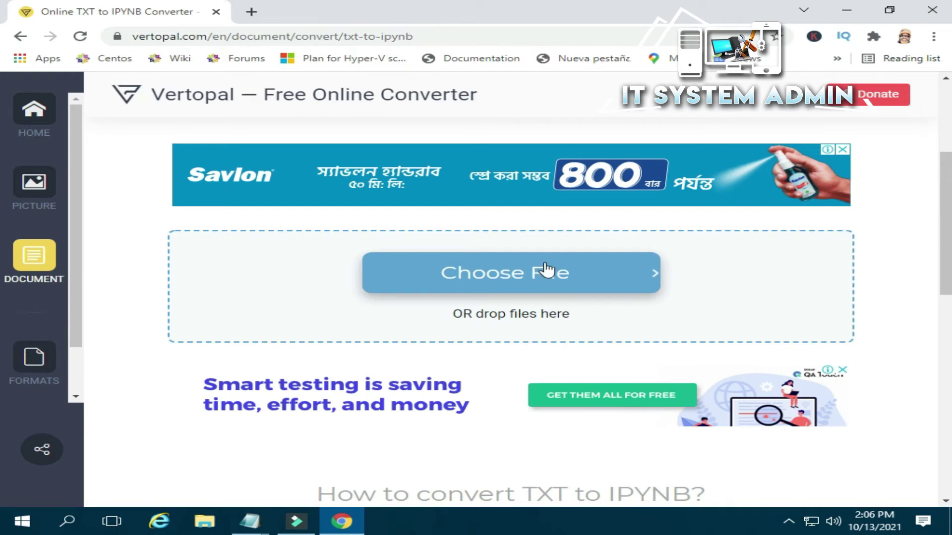
- Upload IPYNB.txt from the Desktop to the Vertopal converter
left_click(498, 280)
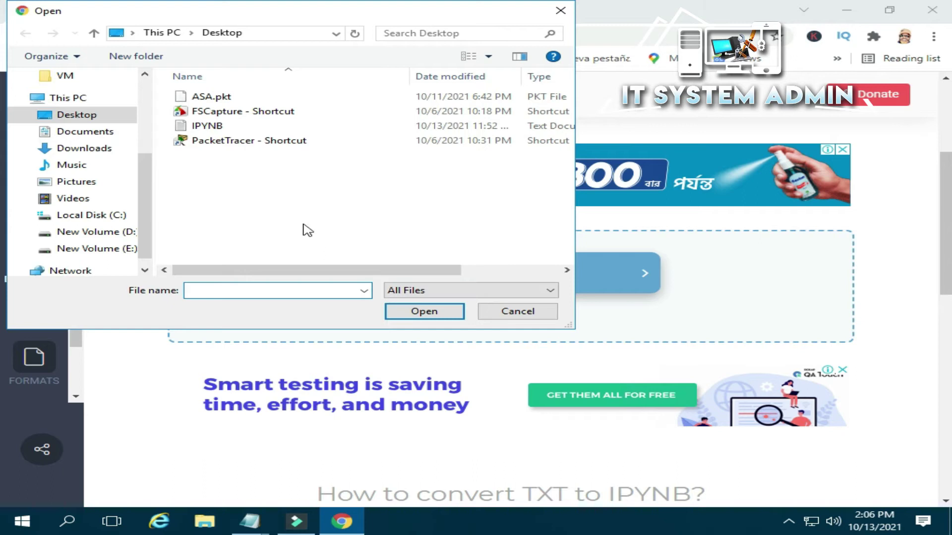
left_click(210, 128)
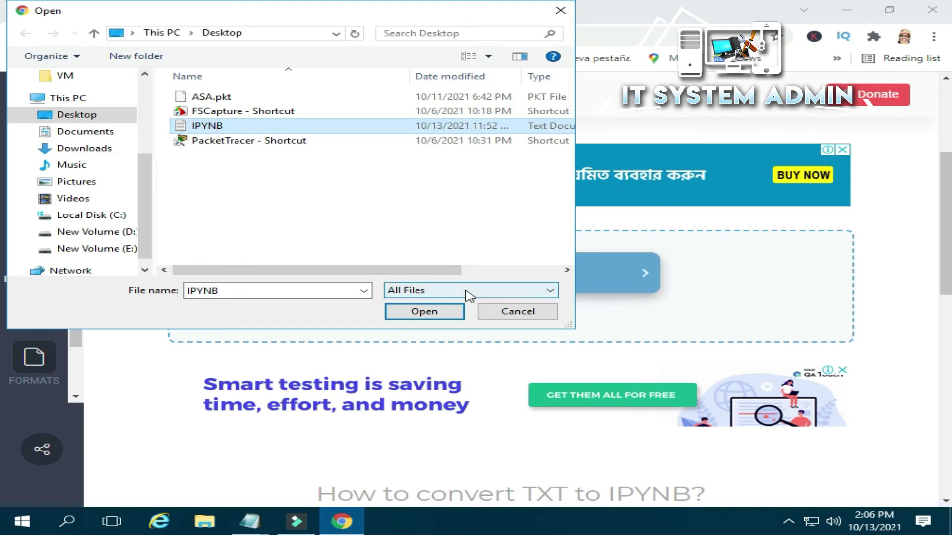
left_click(426, 312)
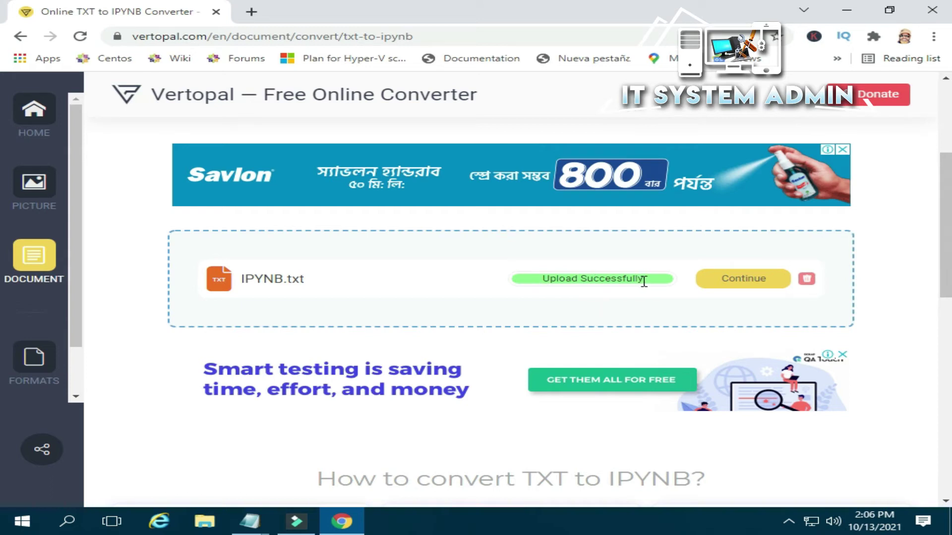
- Convert IPYNB.txt to IPYNB, dismiss the ad, and download vertopal.com_IPYNB.ipynb
left_click(736, 281)
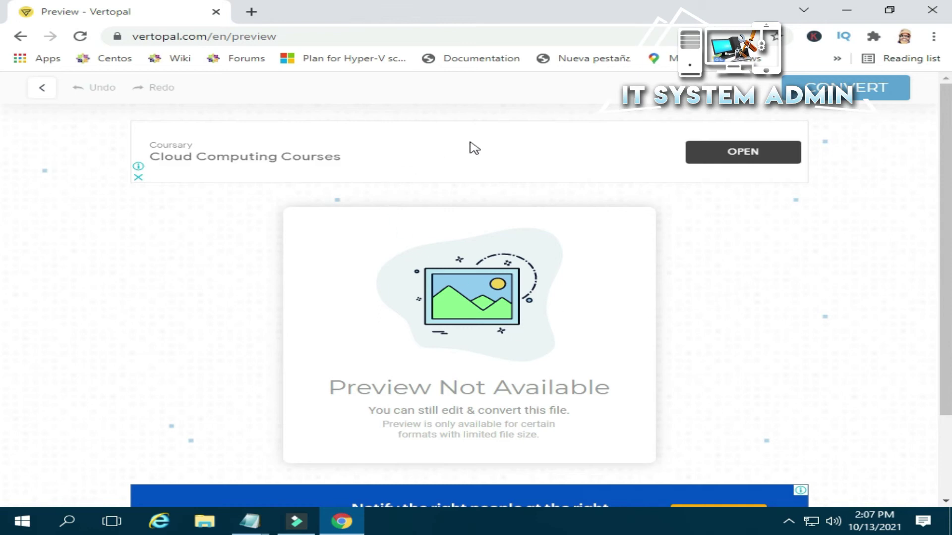
left_click(837, 87)
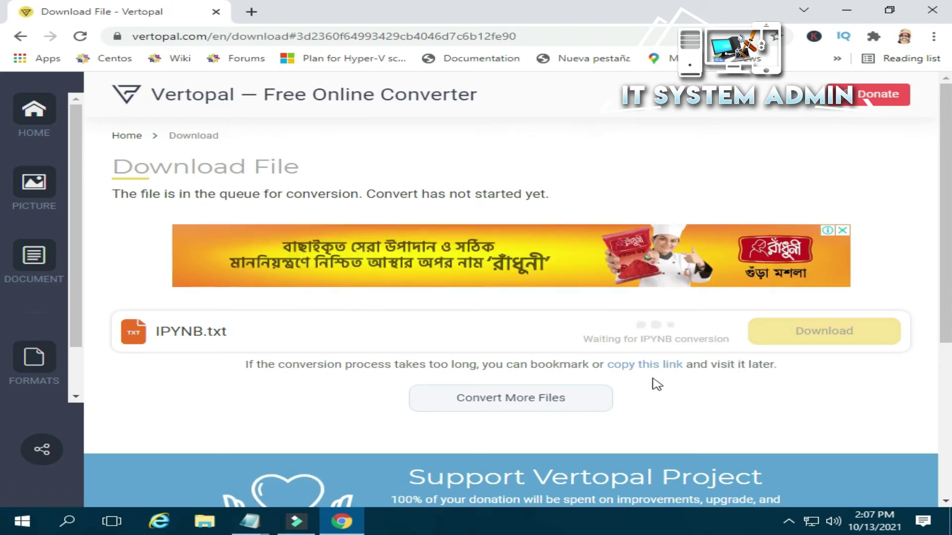
left_click(842, 230)
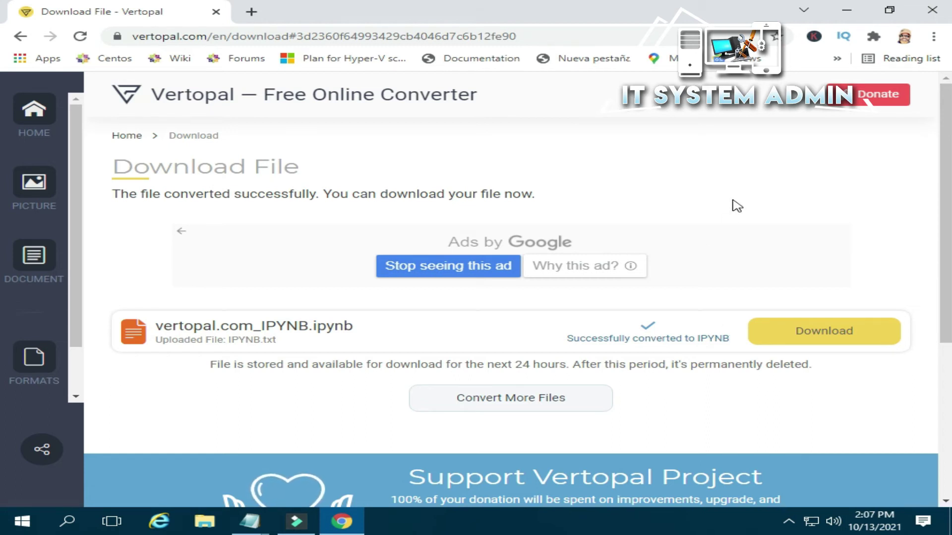
left_click(823, 337)
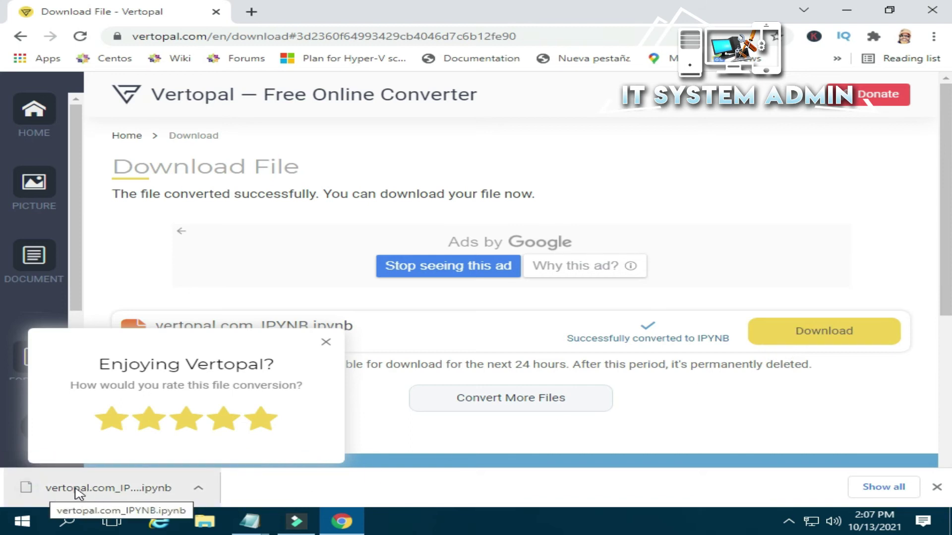
- Reveal vertopal.com_IPYNB.ipynb in the Downloads folder from Chrome's downloads list
left_click(891, 492)
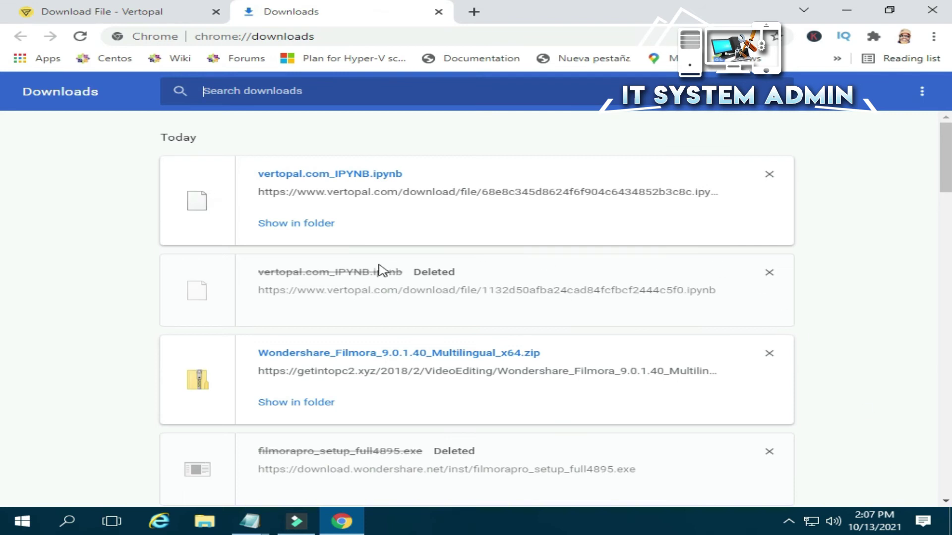
left_click(284, 225)
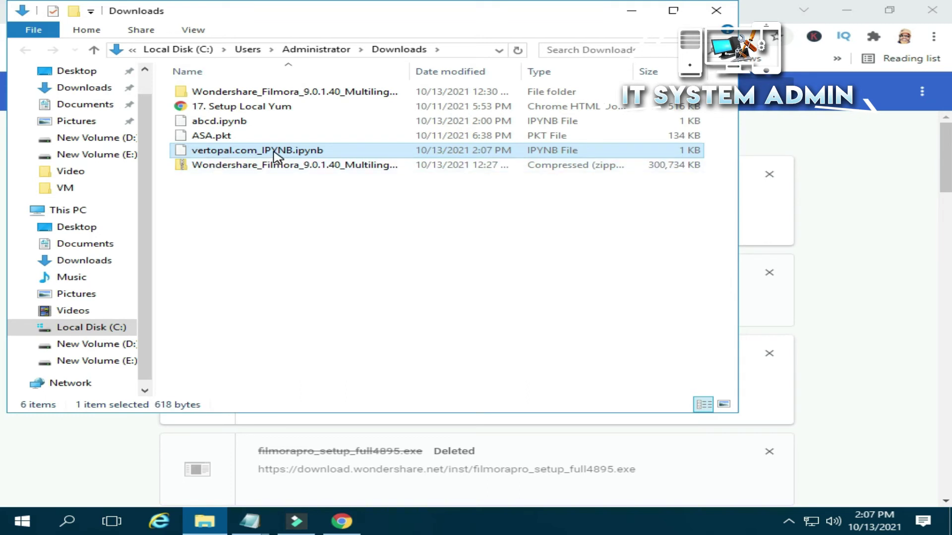
- Rename vertopal.com_IPYNB.ipynb in Downloads to 1234.ipynb
left_click(297, 230)
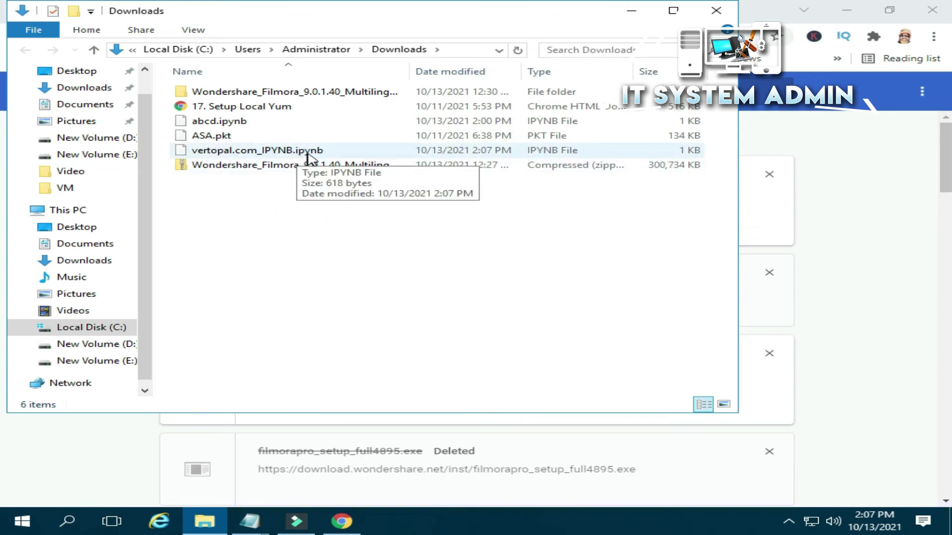
left_click(236, 249)
left_click(248, 154)
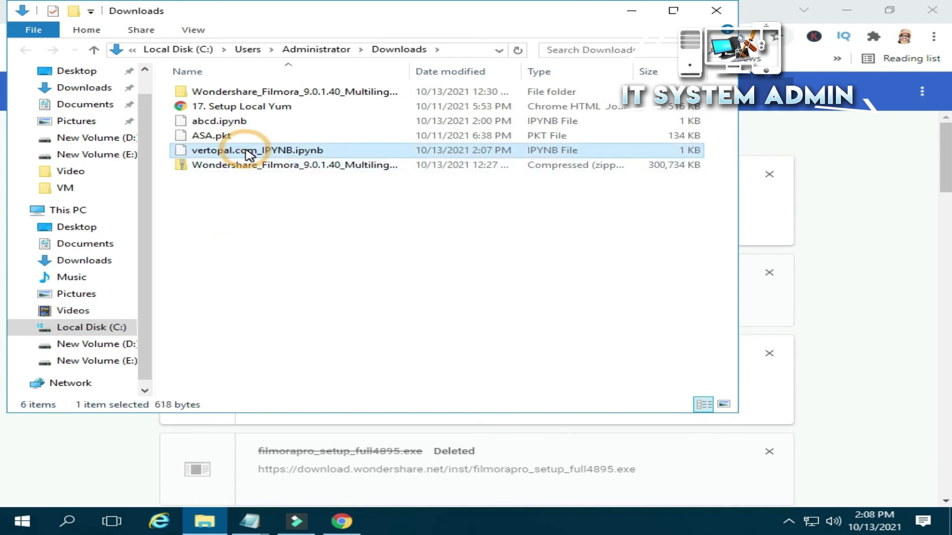
right_click(248, 155)
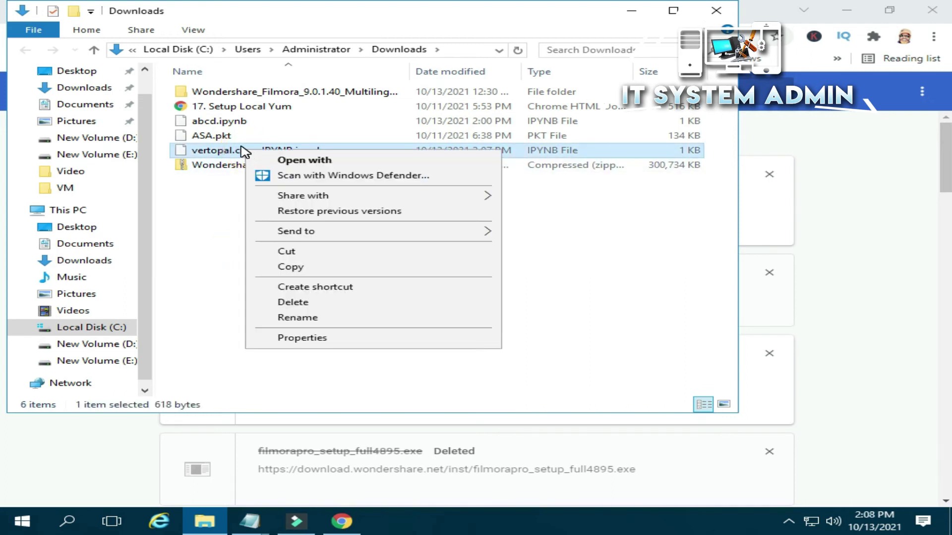
left_click(311, 319)
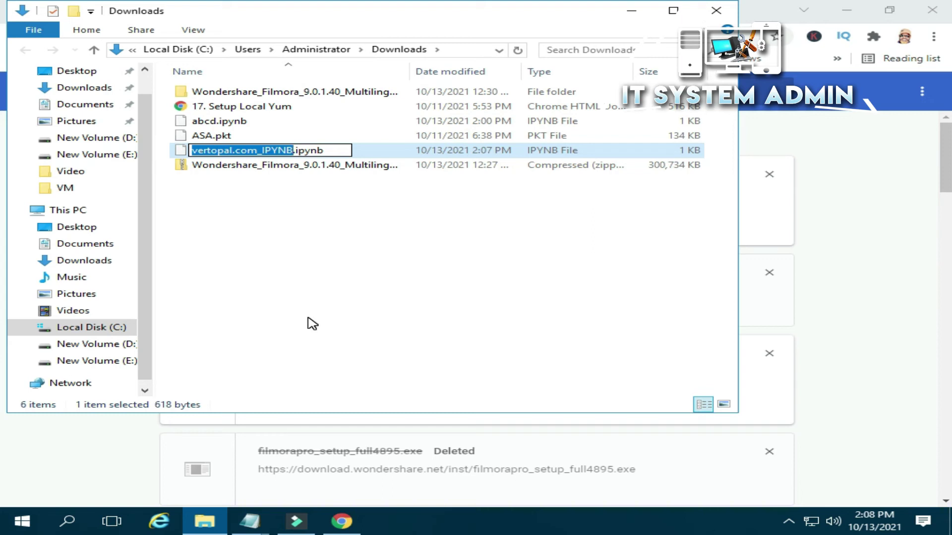
type("124")
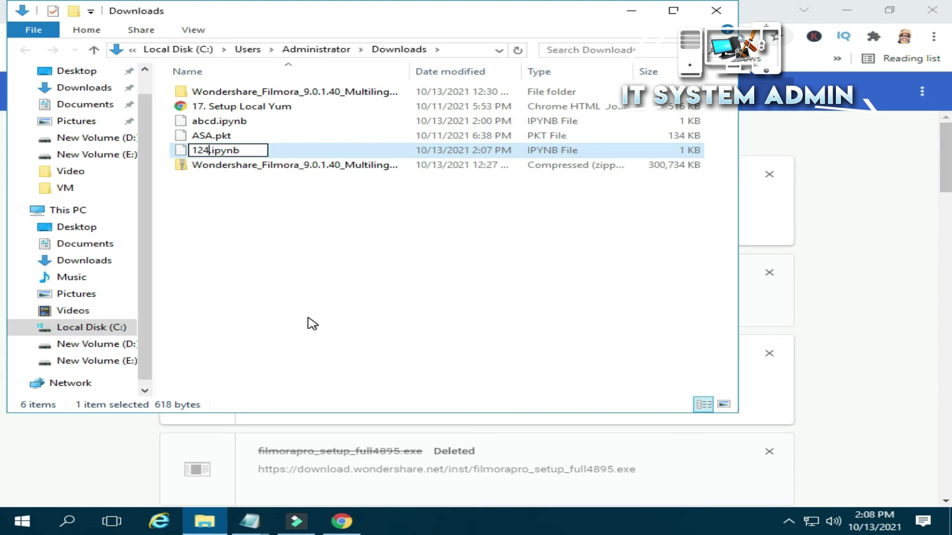
key("BackSpace")
key("BackSpace")
type("234")
left_click(365, 296)
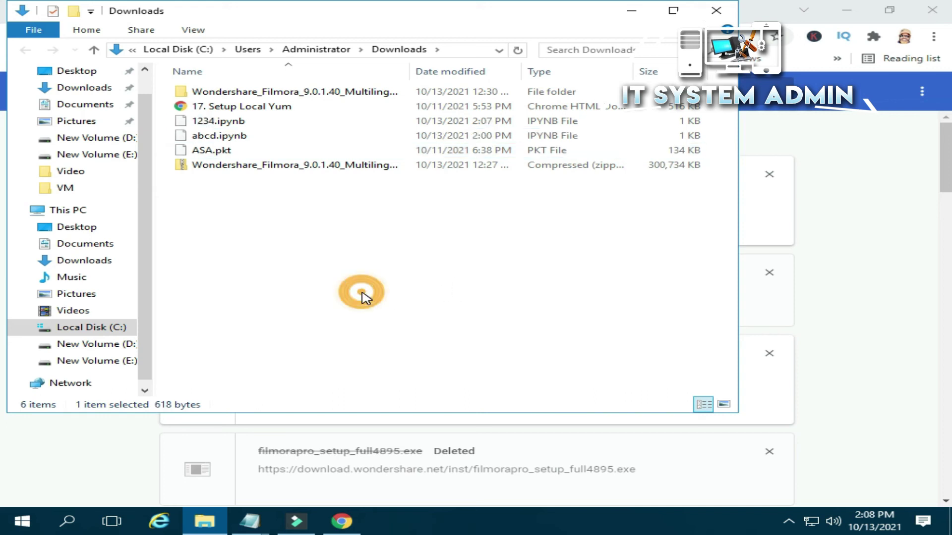
left_click(197, 121)
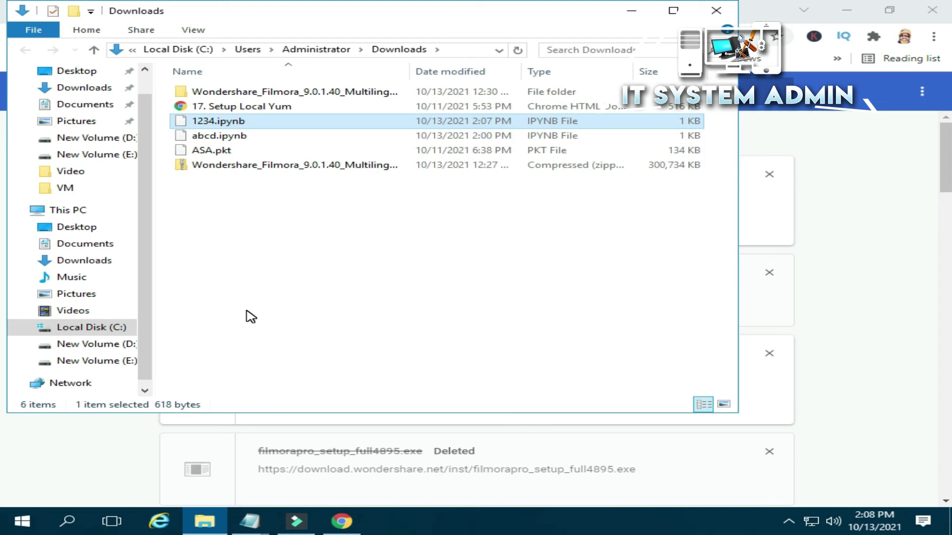
- Open 1234.ipynb with Google Chrome, set as the always-used app for .ipynb files
right_click(237, 123)
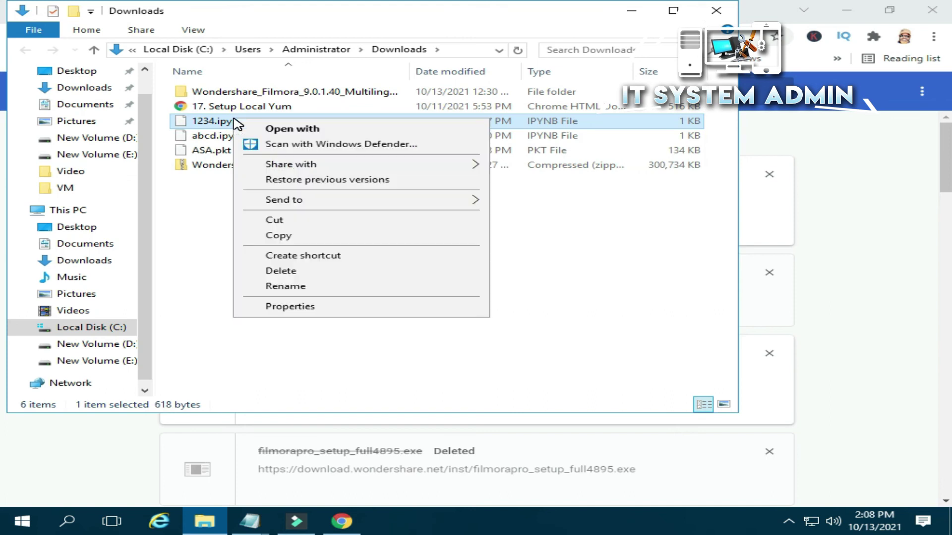
left_click(308, 130)
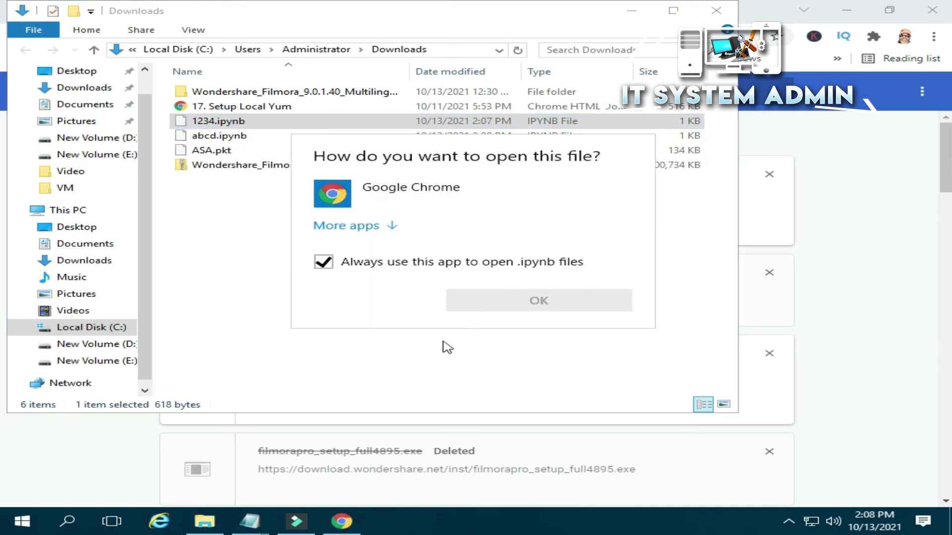
left_click(402, 187)
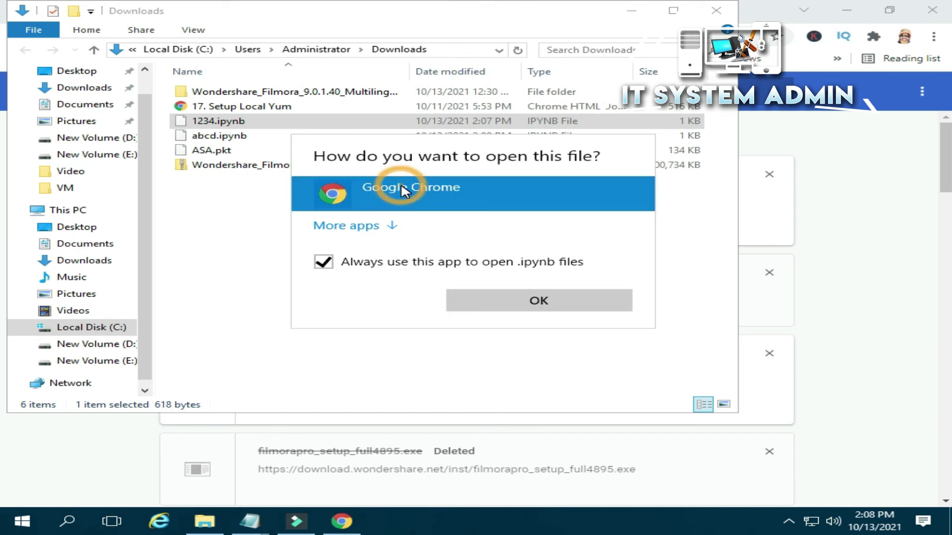
left_click(548, 304)
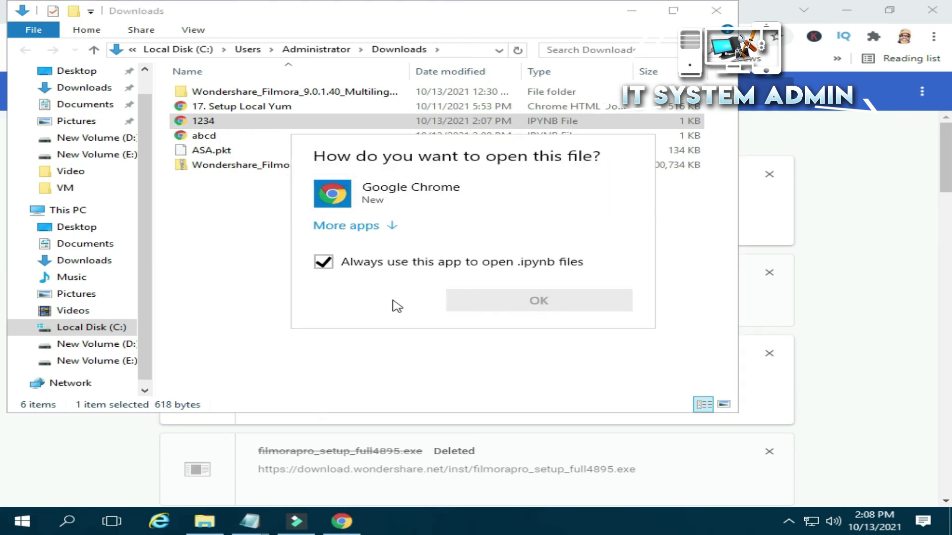
left_click(366, 191)
left_click(529, 300)
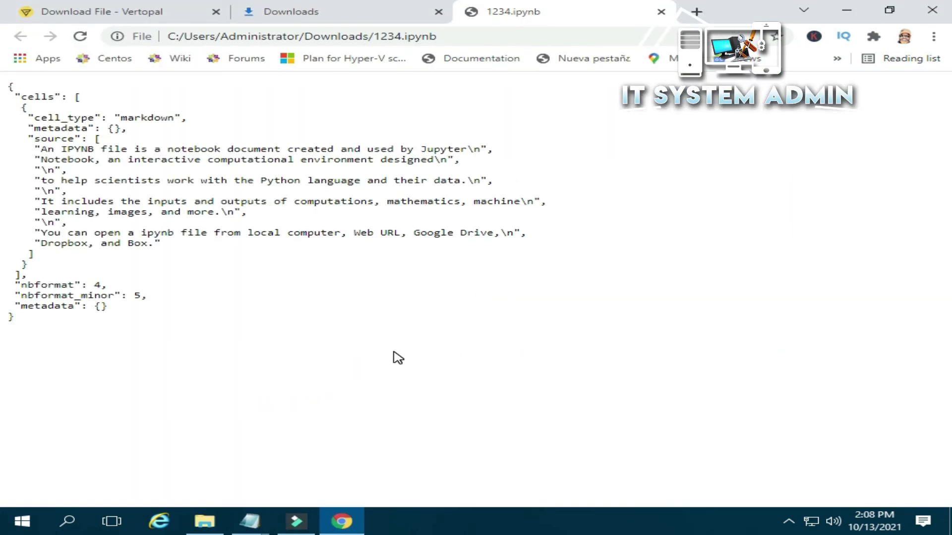
- Highlight the notebook's JSON text in the 1234.ipynb tab, then deselect it
left_click_drag(8, 85, 183, 320)
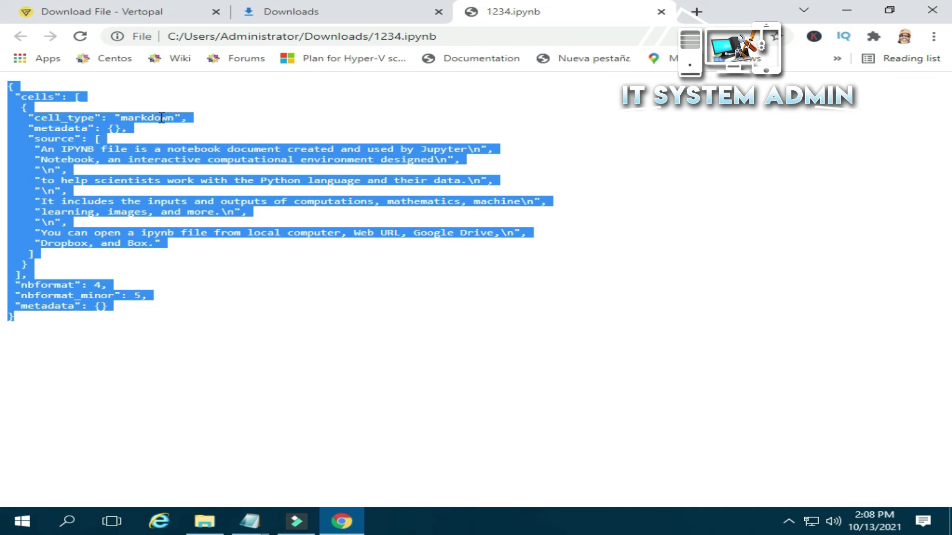
left_click(131, 261)
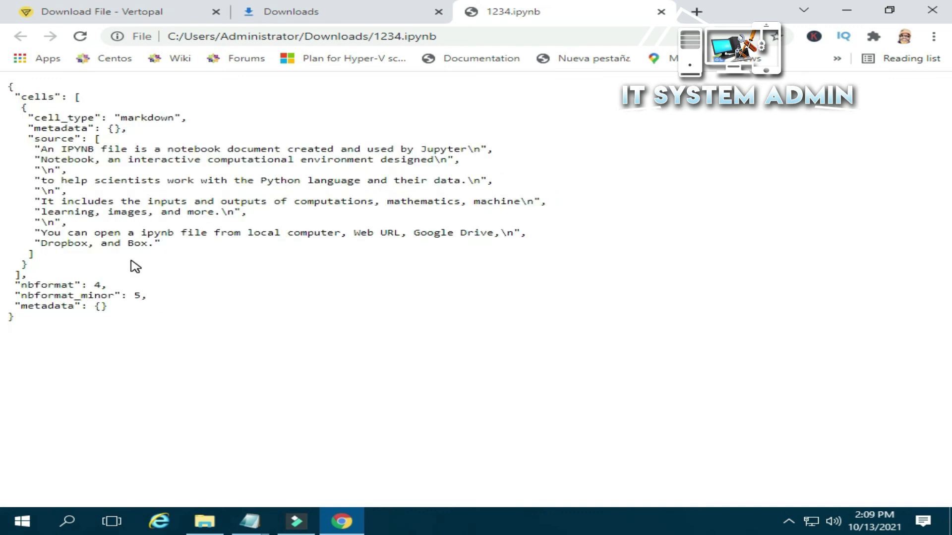